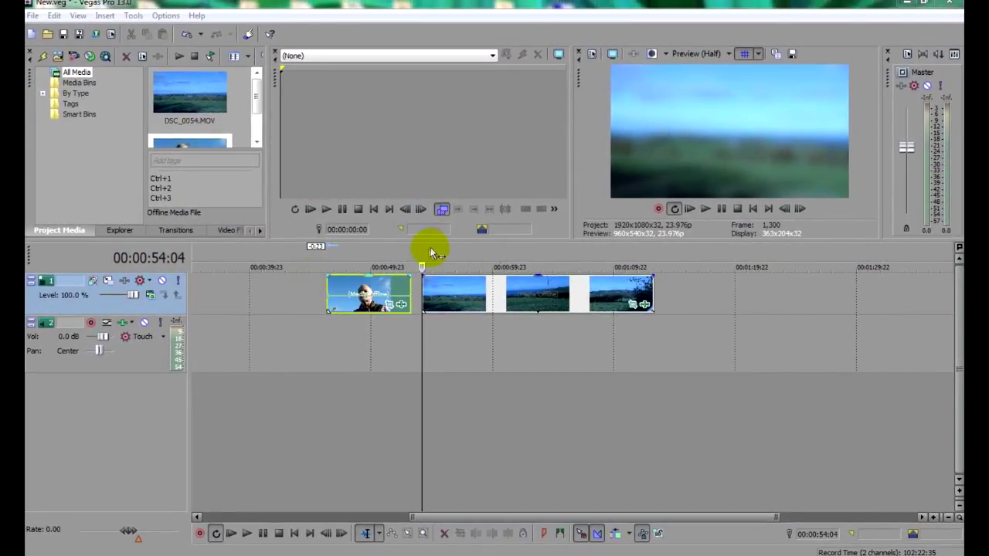
# Step: Make a loop region over the three landscape clips and park the cursor on a field-scene frame
pyautogui.moveTo(431, 252); pyautogui.dragTo(654, 264)
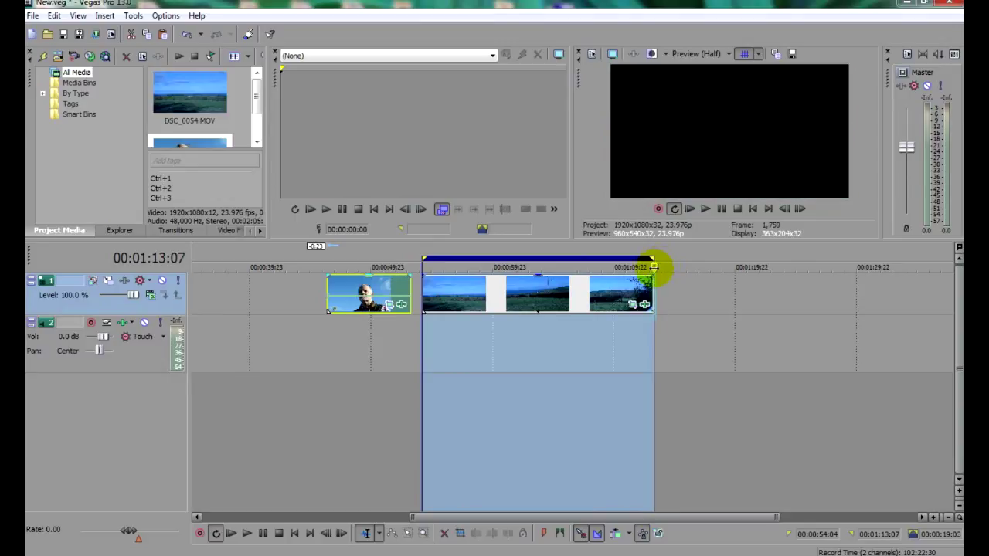
pyautogui.click(568, 333)
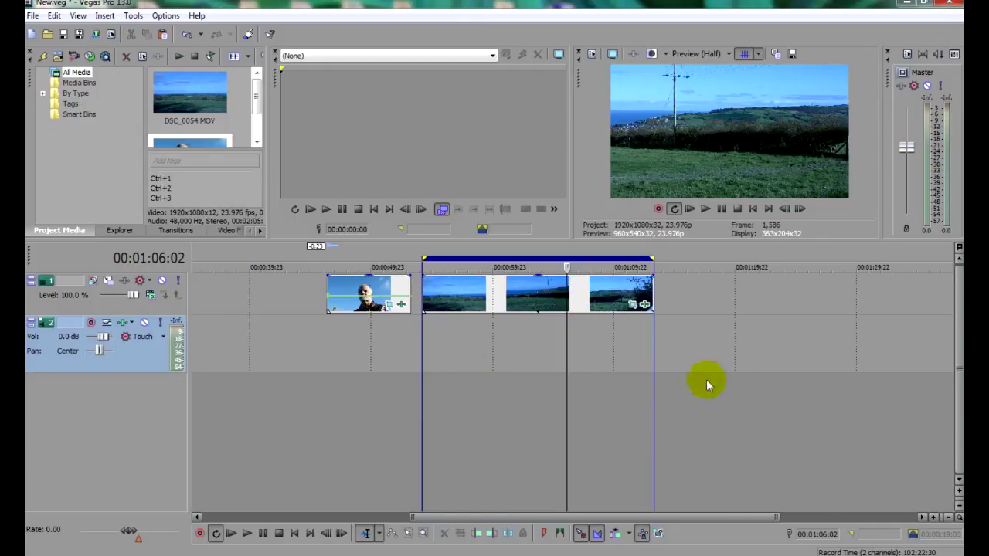
pyautogui.rightClick(724, 291)
# Step: Insert a pure-black Sony Solid Color generated clip at 00:01:19:19, after the landscape clips
pyautogui.click(732, 255)
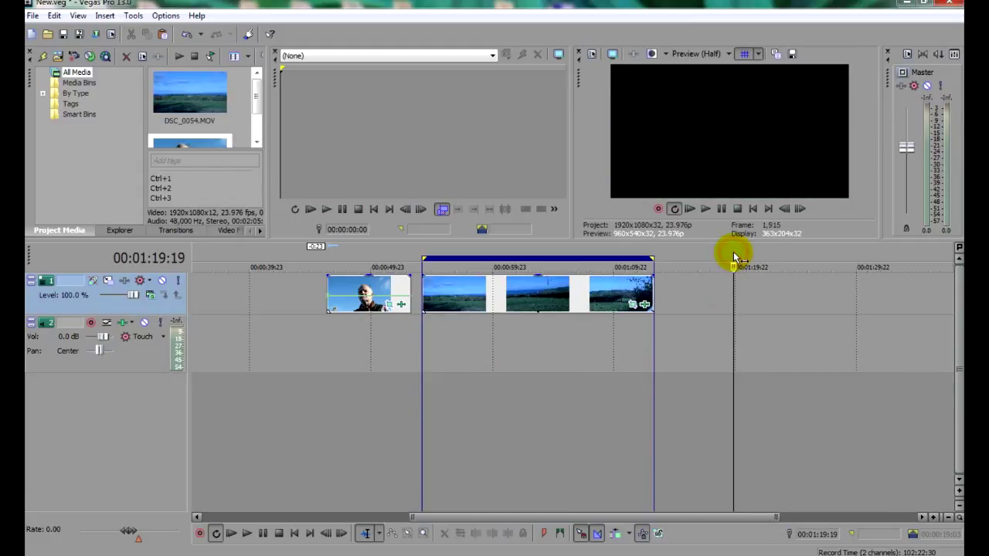
pyautogui.rightClick(744, 294)
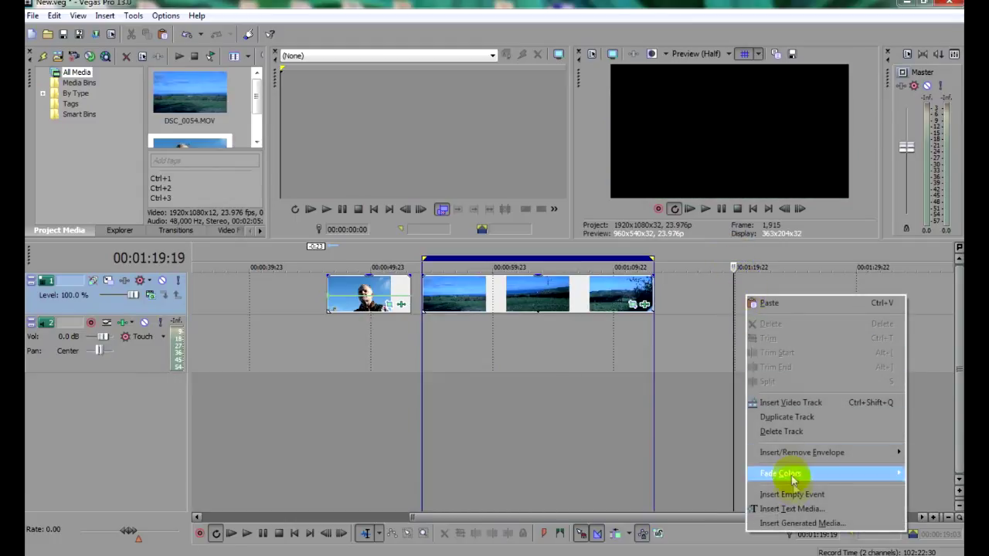
pyautogui.click(803, 525)
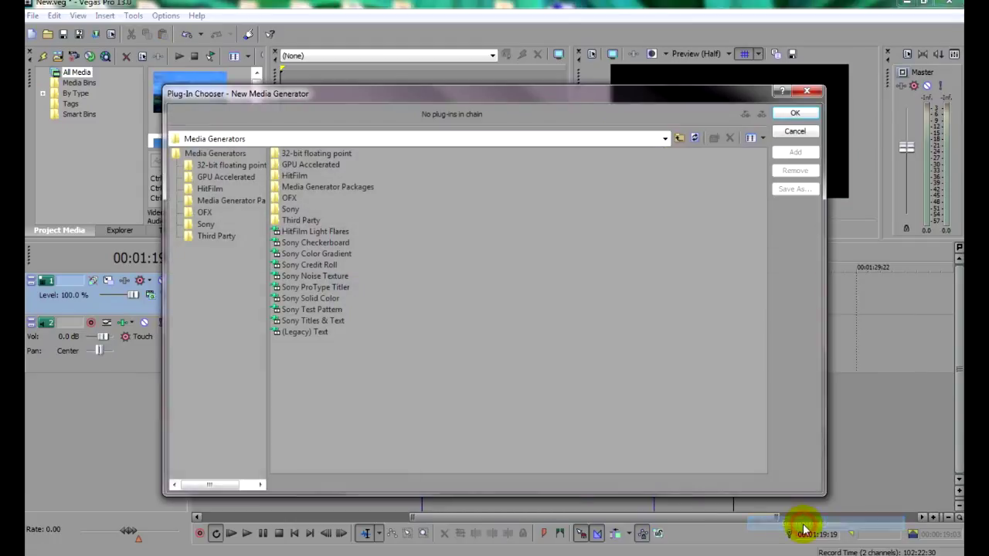
pyautogui.doubleClick(313, 299)
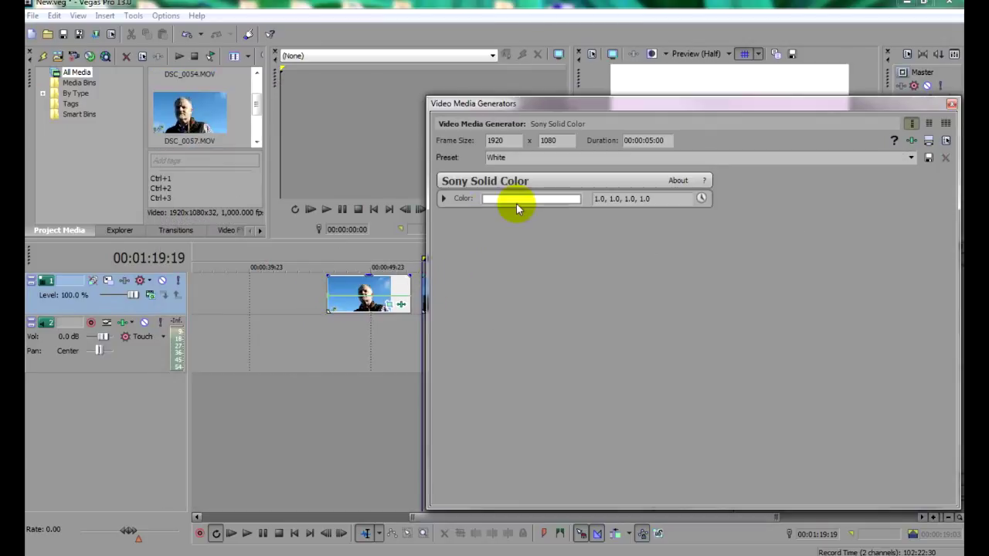
pyautogui.click(444, 200)
pyautogui.moveTo(614, 235); pyautogui.dragTo(552, 302)
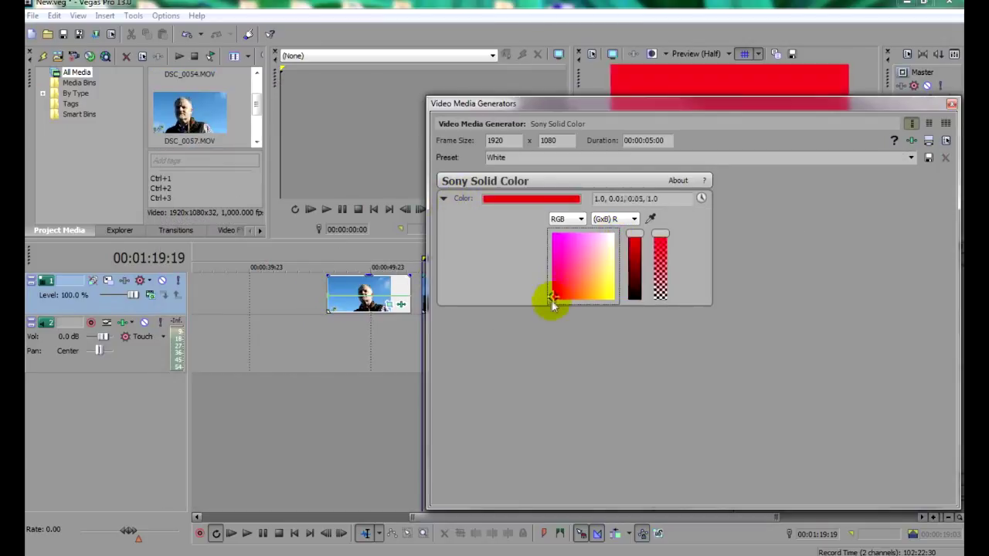
pyautogui.moveTo(635, 234); pyautogui.dragTo(639, 317)
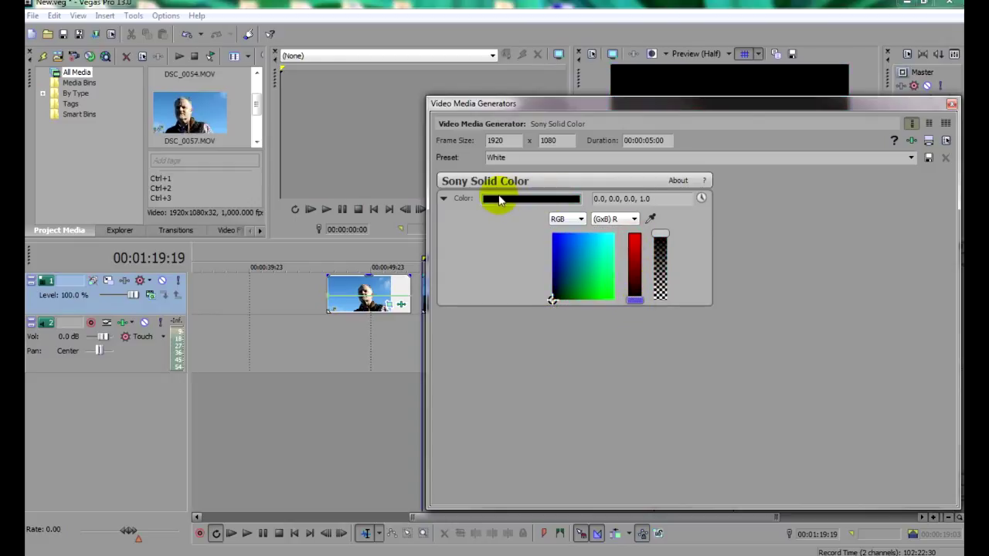
pyautogui.click(953, 105)
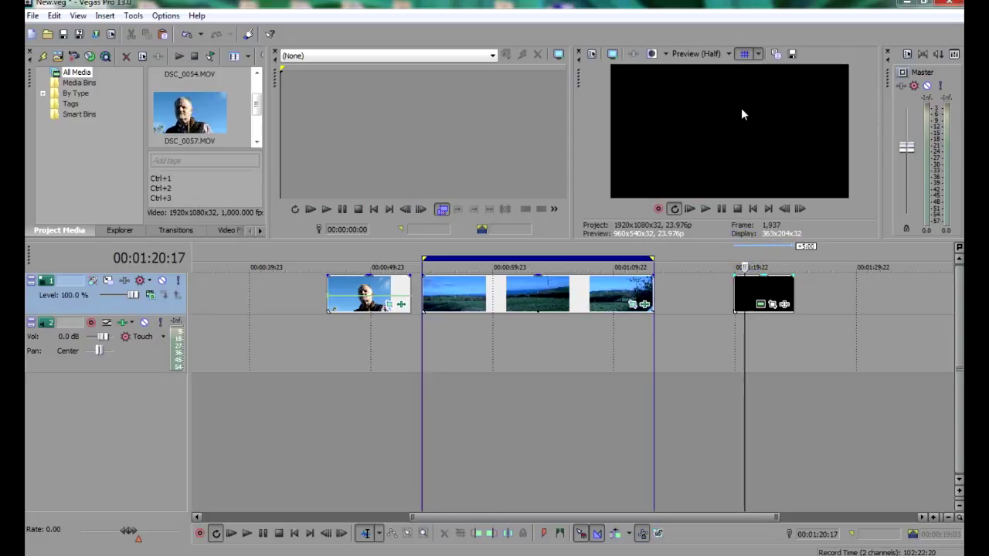
# Step: Save a snapshot of the black preview frame to the Desktop as Image1.jpg
pyautogui.click(792, 55)
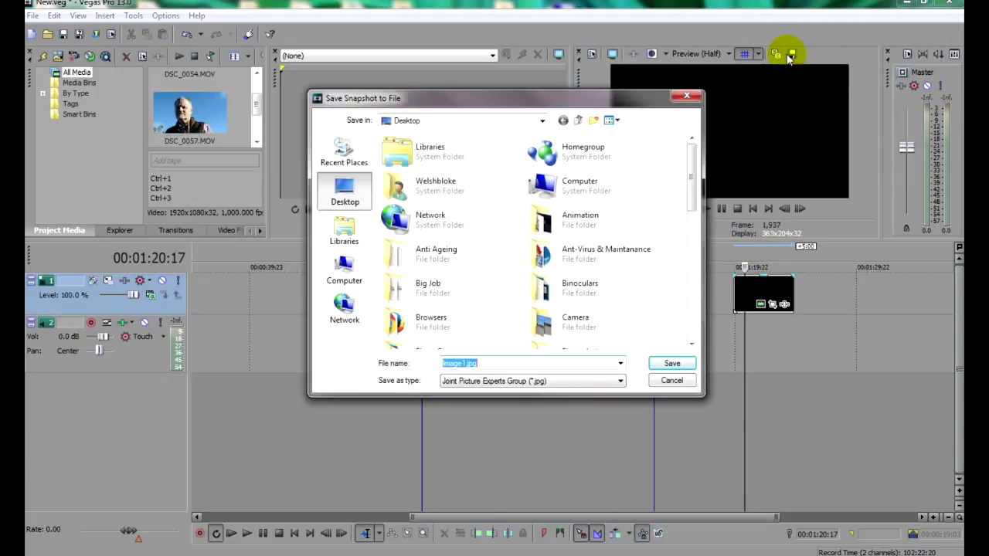
pyautogui.click(432, 124)
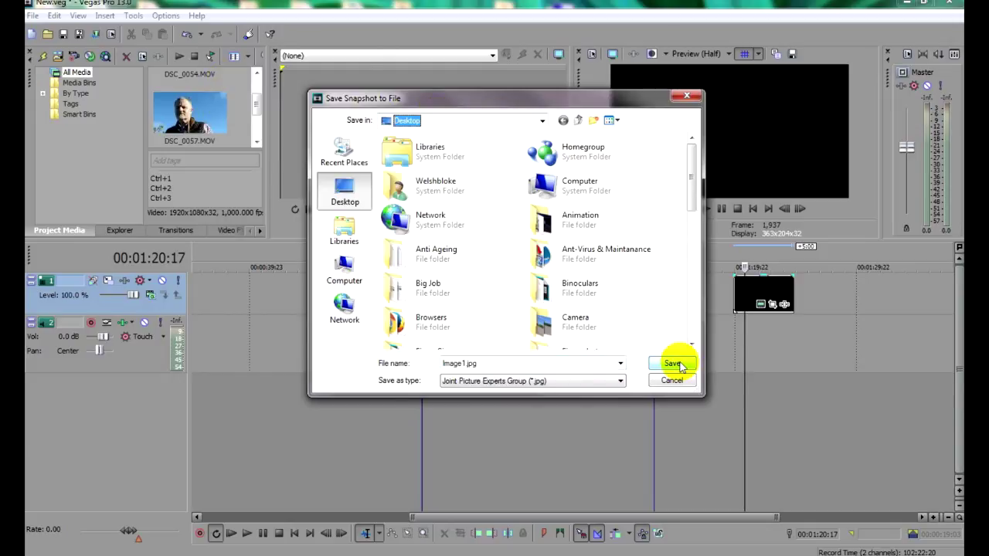
pyautogui.click(672, 364)
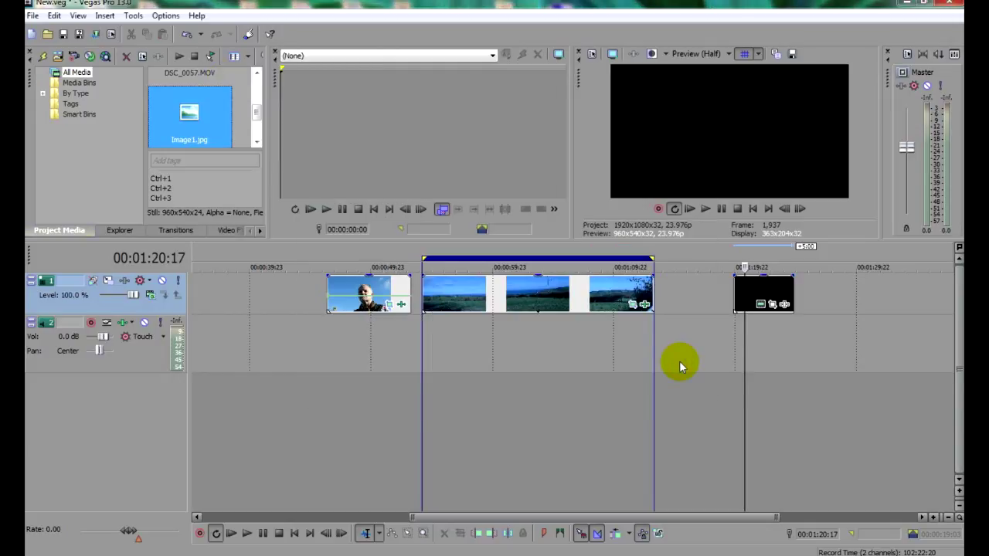
# Step: Delete the black solid-colour clip from the timeline
pyautogui.click(777, 284)
pyautogui.rightClick(778, 285)
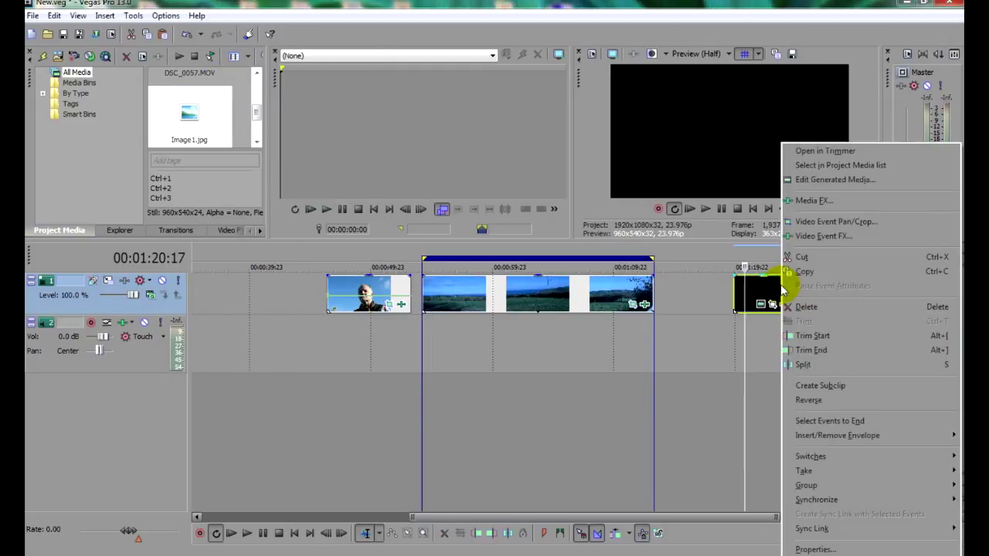
pyautogui.click(808, 321)
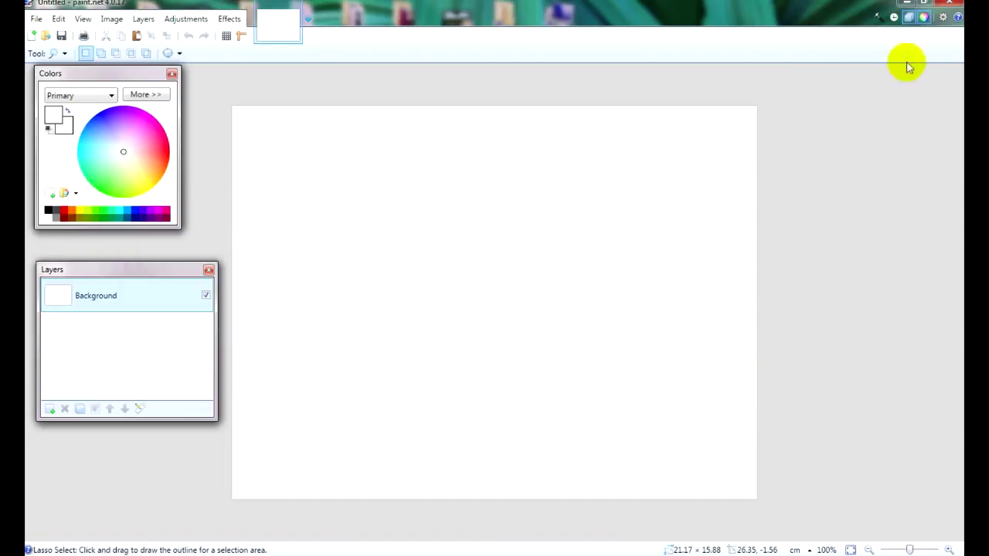
# Step: Drag Image1.jpg from the desktop into Paint.NET, open it, and maximize the window
pyautogui.click(926, 4)
pyautogui.moveTo(868, 11); pyautogui.dragTo(710, 50)
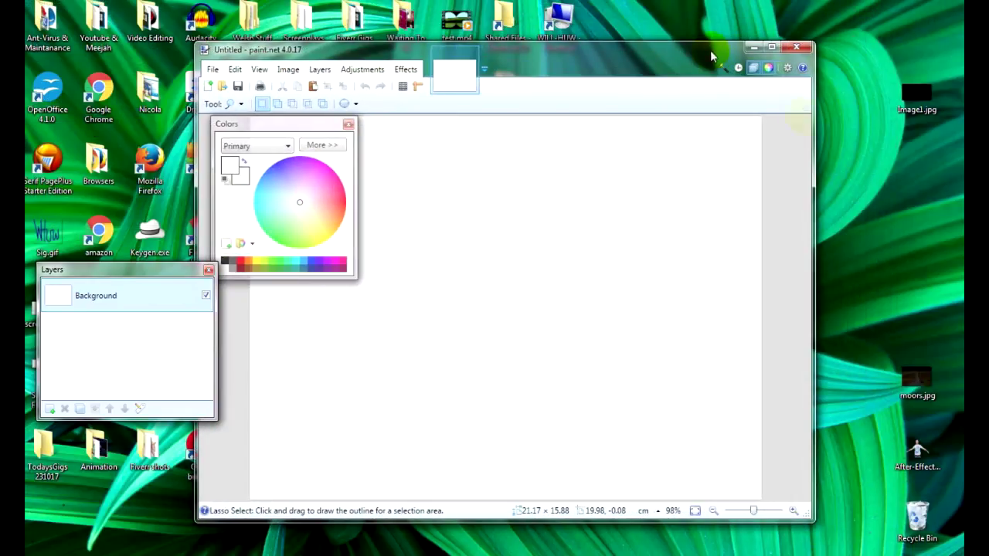
pyautogui.moveTo(925, 101); pyautogui.dragTo(555, 279)
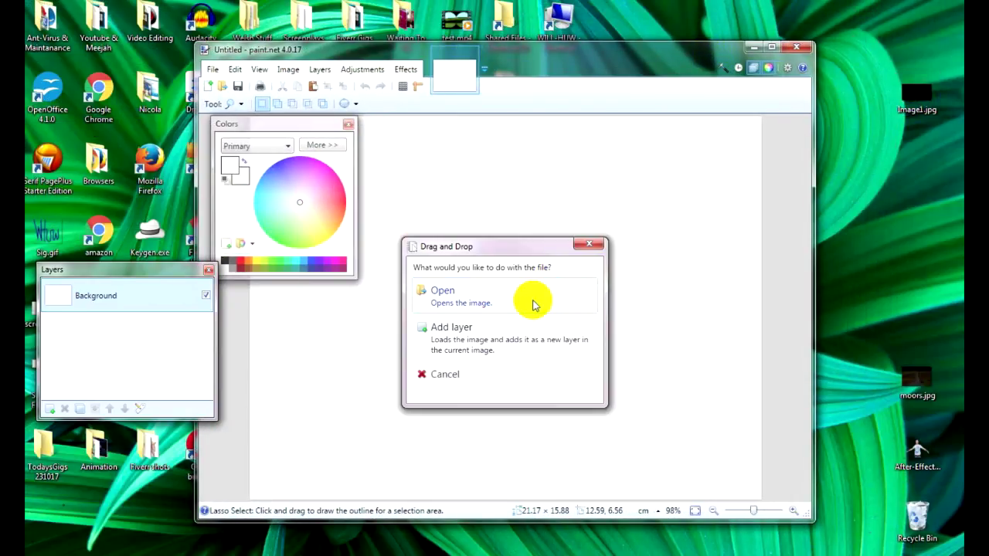
pyautogui.click(533, 305)
pyautogui.click(772, 47)
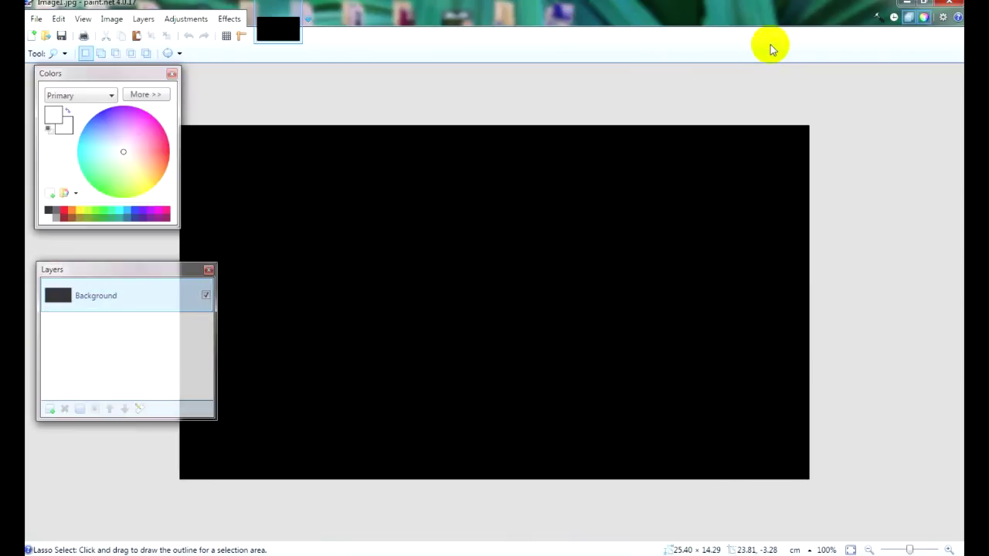
# Step: Switch to the Eraser tool and set its brush width to 500
pyautogui.click(51, 53)
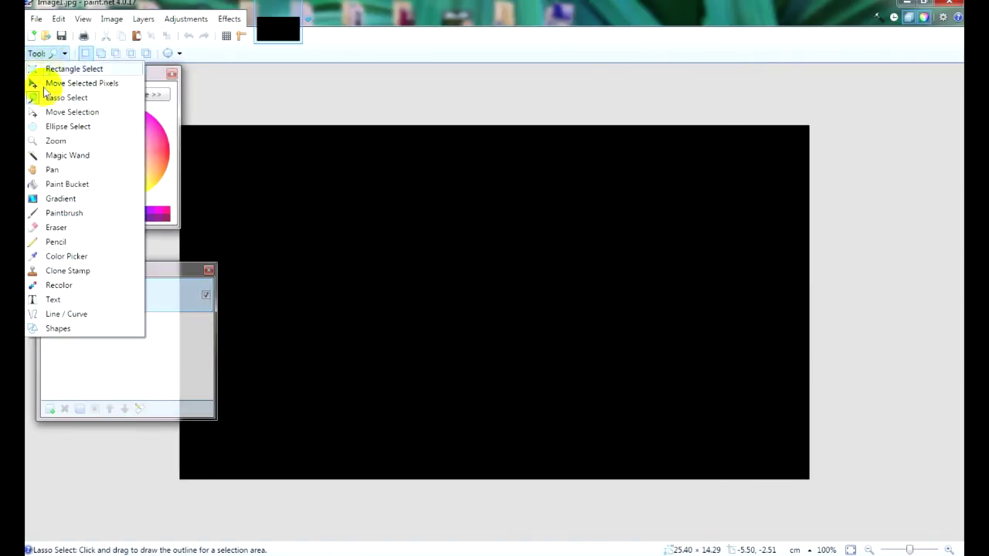
pyautogui.click(57, 228)
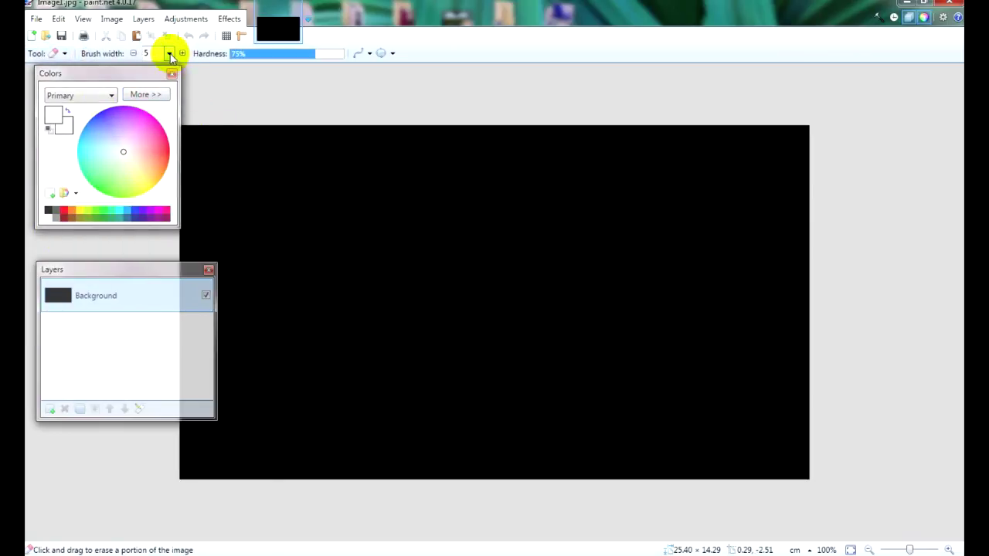
pyautogui.click(170, 54)
pyautogui.click(157, 158)
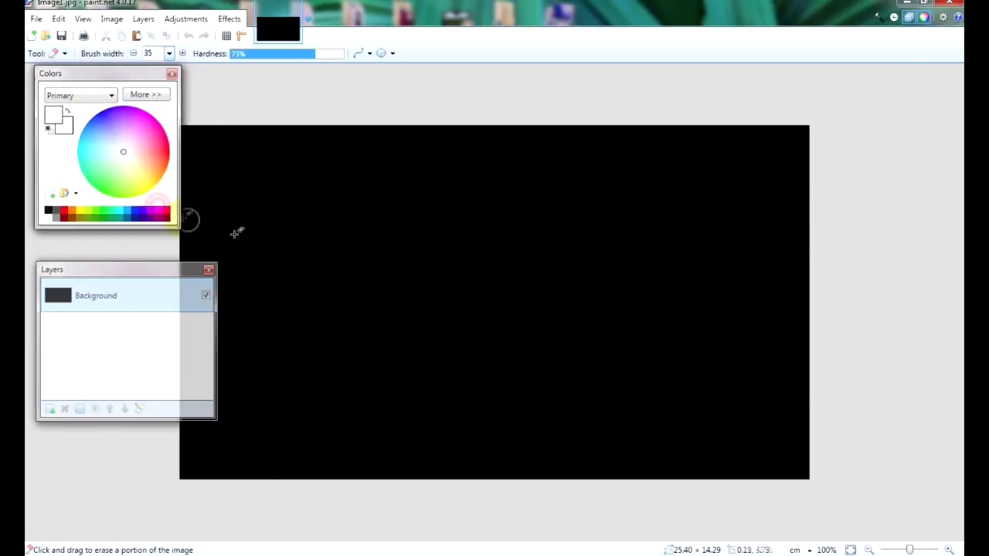
pyautogui.click(169, 54)
pyautogui.click(157, 264)
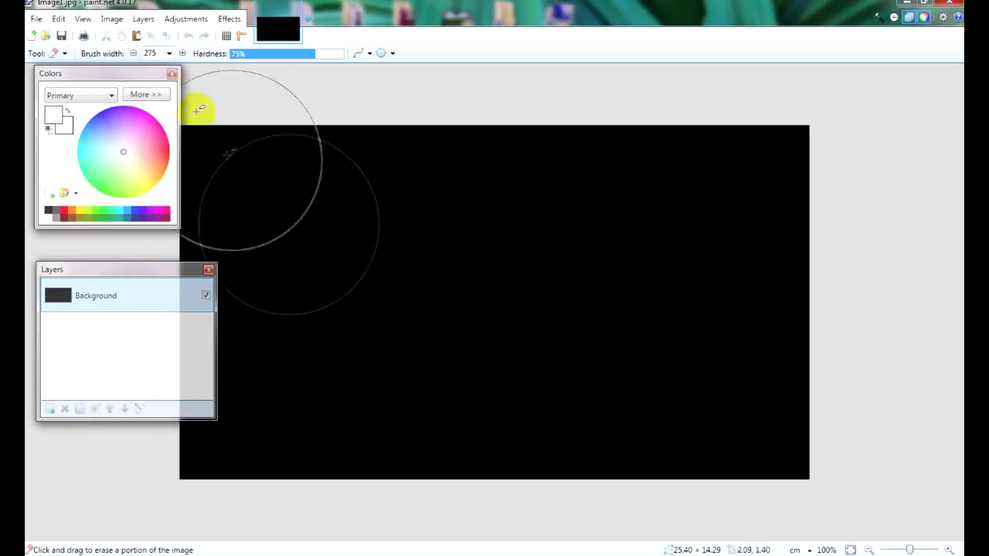
pyautogui.click(169, 54)
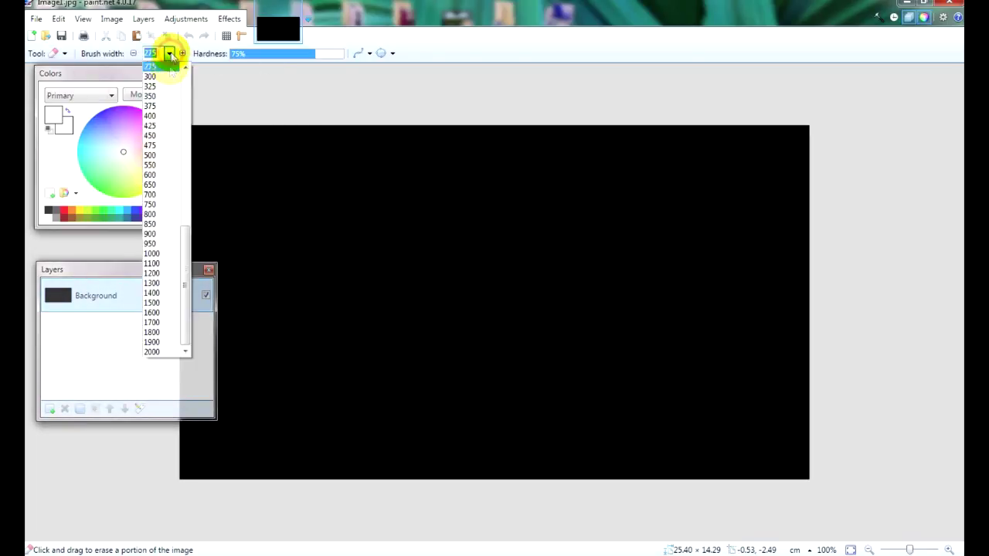
pyautogui.click(168, 157)
# Step: Move the Colors and Layers panels aside and erase soft circles on the canvas's left and right
pyautogui.moveTo(174, 72); pyautogui.dragTo(146, 73)
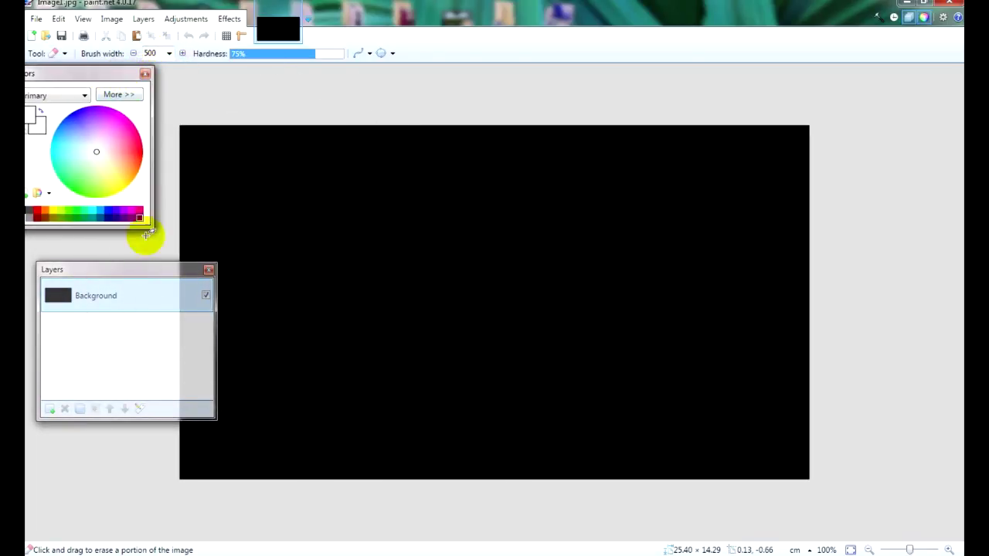
pyautogui.moveTo(161, 272); pyautogui.dragTo(103, 271)
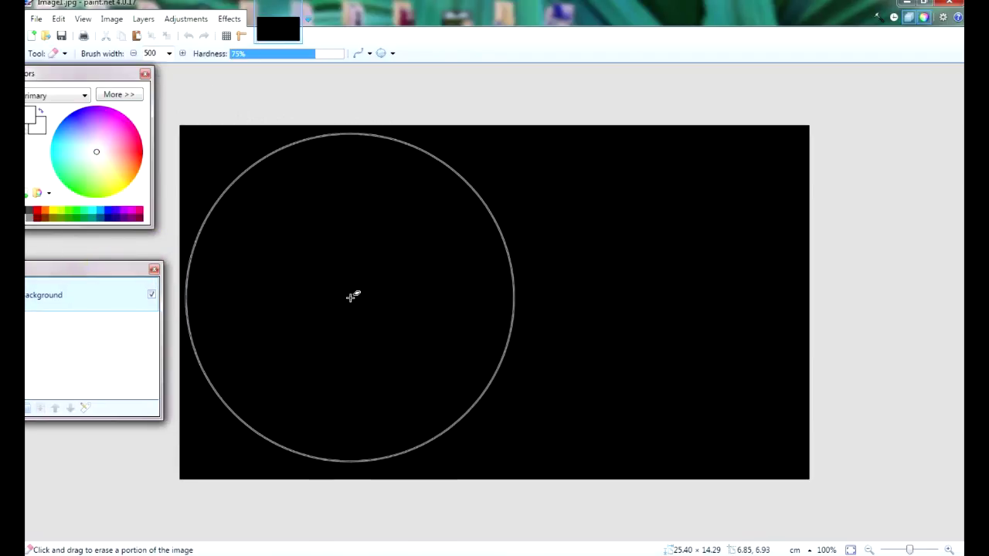
pyautogui.click(350, 304)
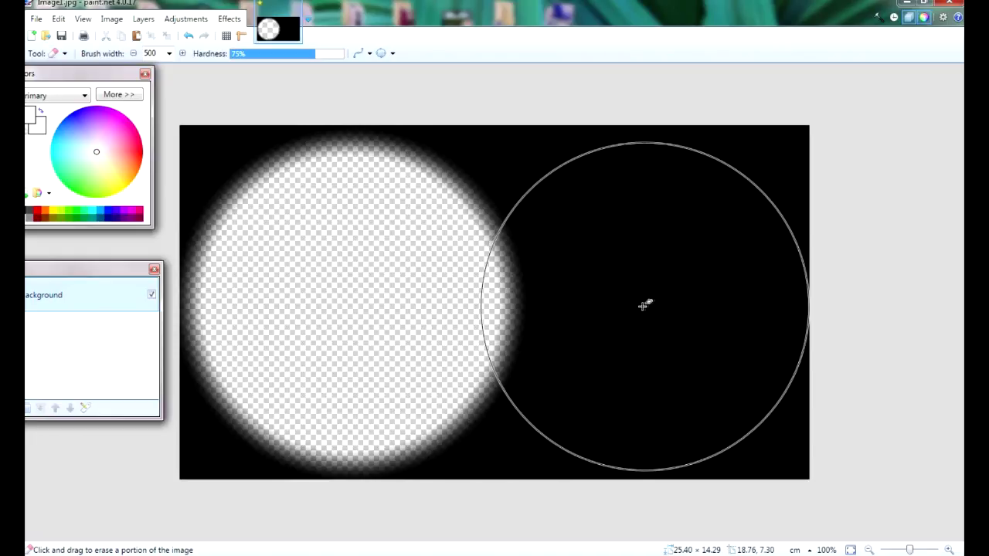
pyautogui.click(644, 306)
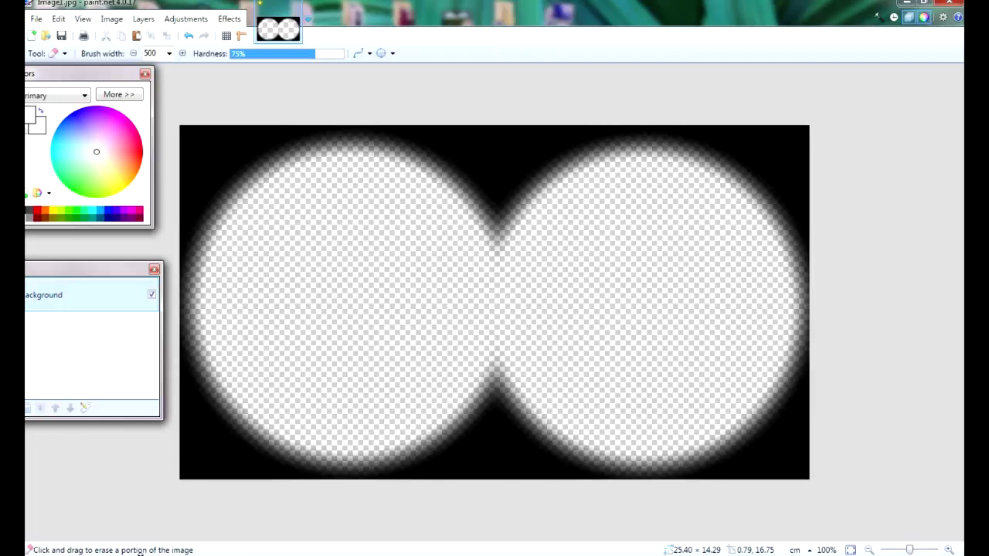
# Step: Save the image to the Desktop as a PNG named mask.png
pyautogui.click(36, 19)
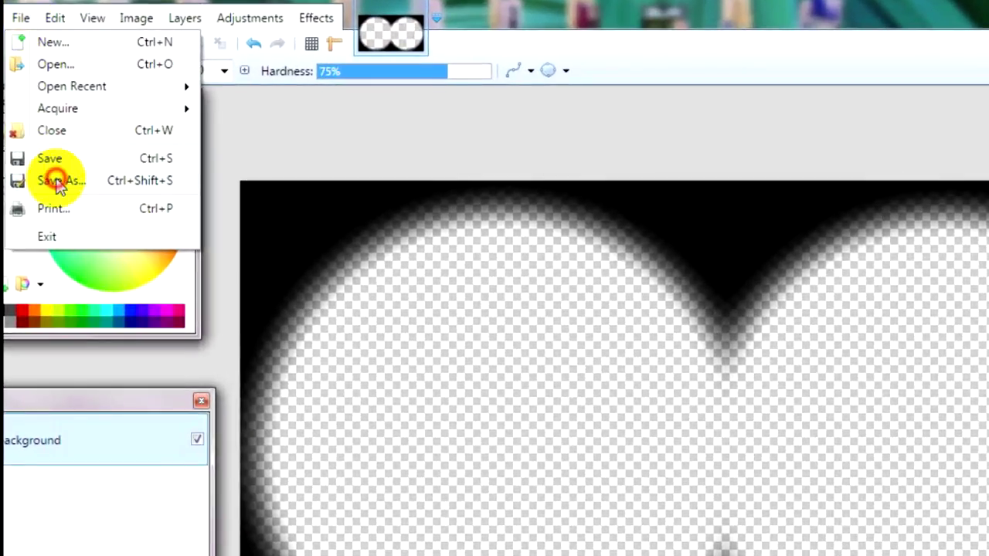
pyautogui.click(58, 156)
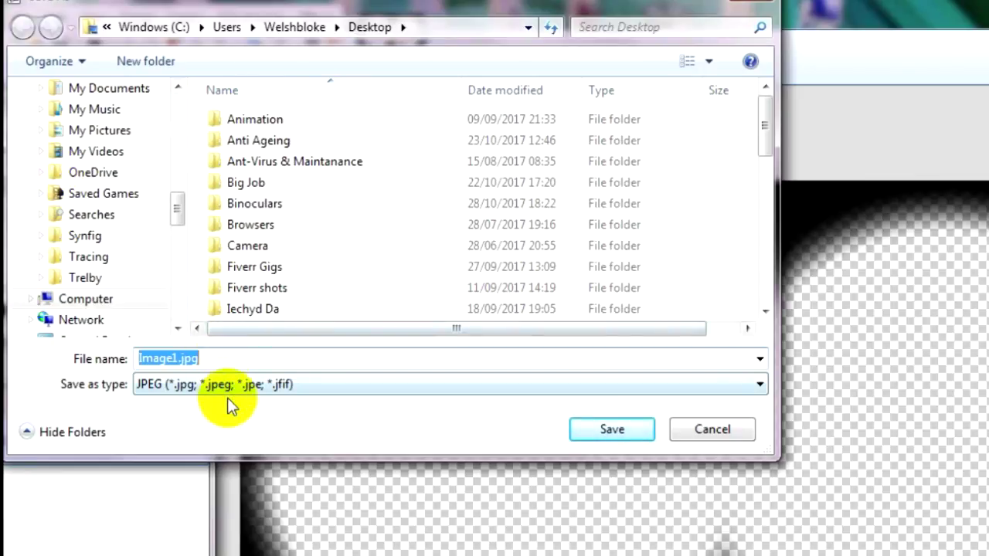
pyautogui.click(300, 388)
pyautogui.click(213, 464)
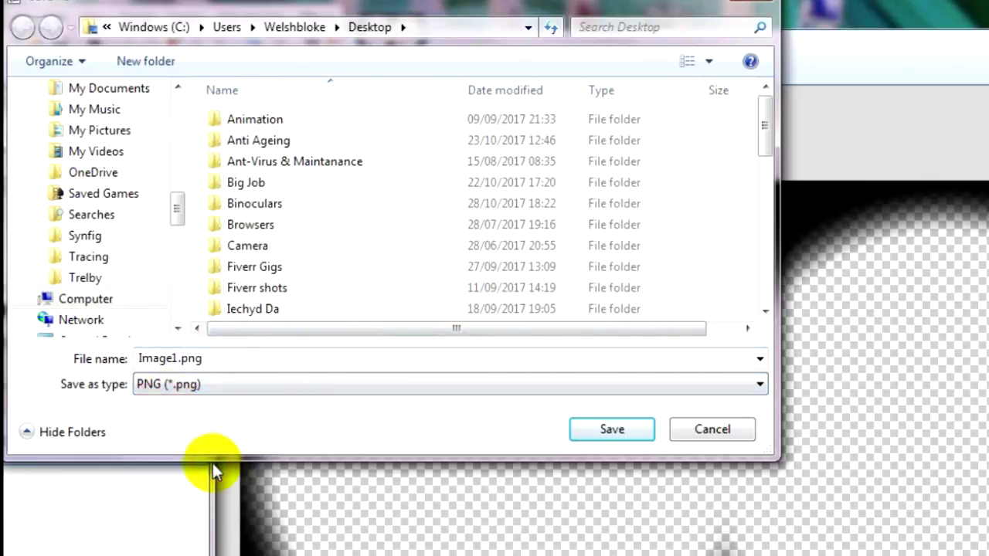
pyautogui.click(166, 356)
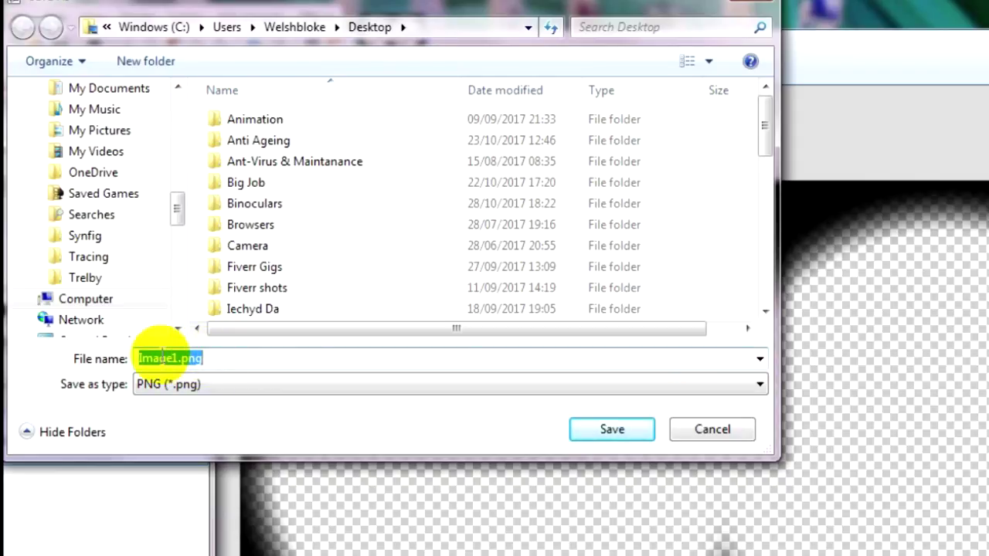
pyautogui.write('mask')
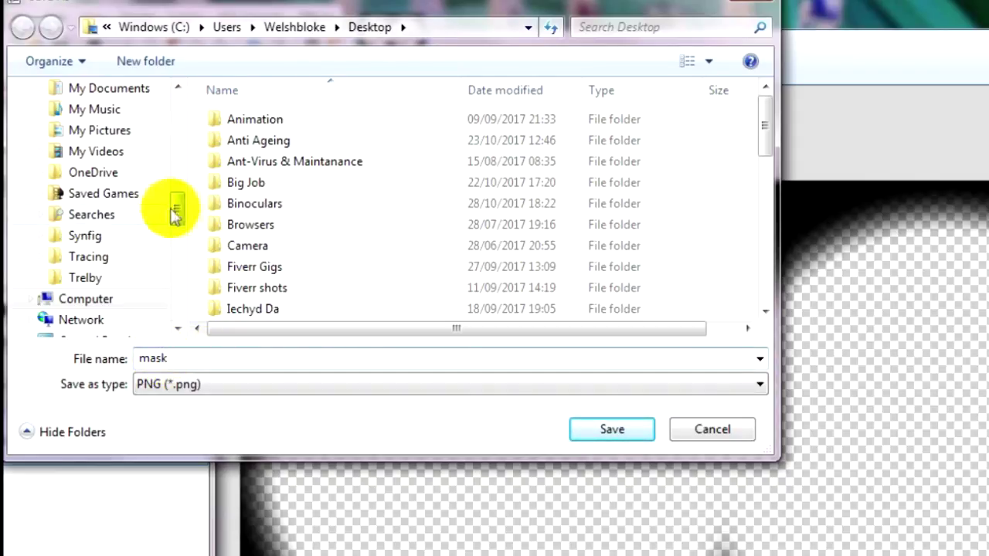
pyautogui.moveTo(175, 204); pyautogui.dragTo(177, 104)
pyautogui.click(85, 120)
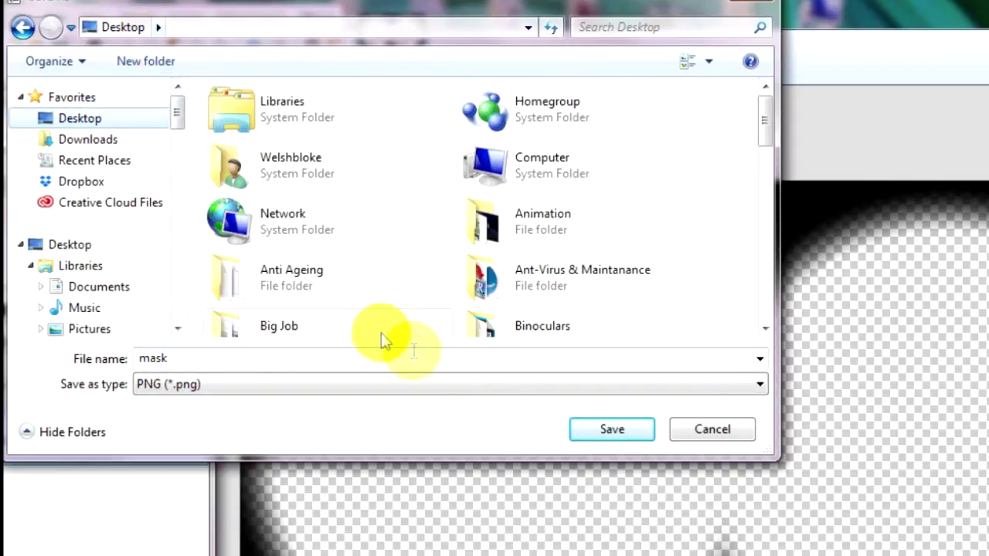
pyautogui.click(619, 434)
pyautogui.press('Return')
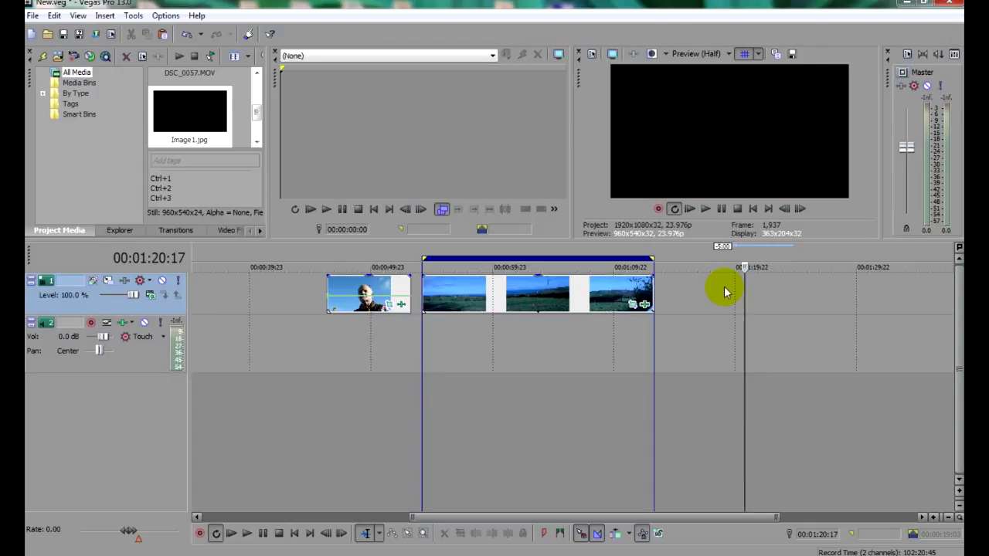
# Step: Add a new video track above the clips and restore down the Vegas window
pyautogui.click(105, 15)
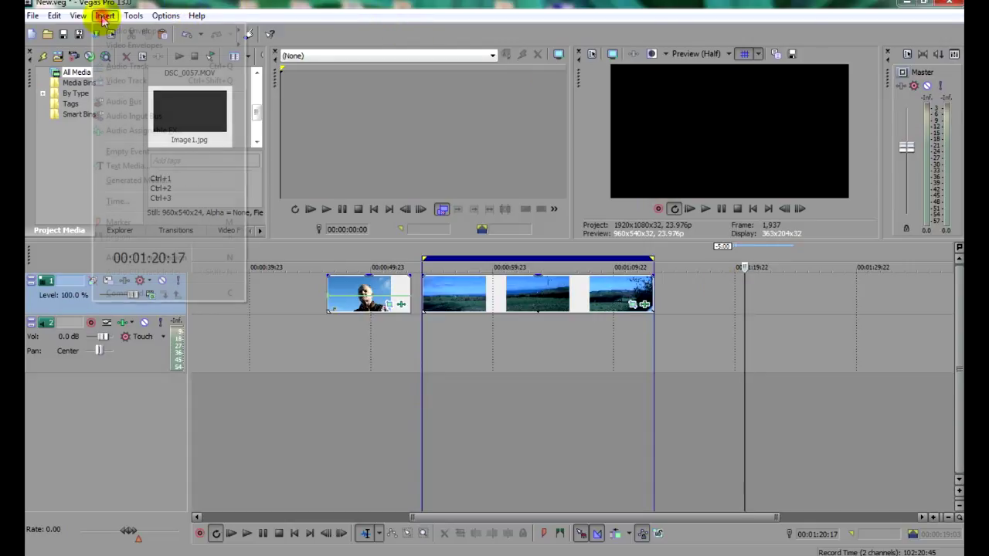
pyautogui.click(129, 84)
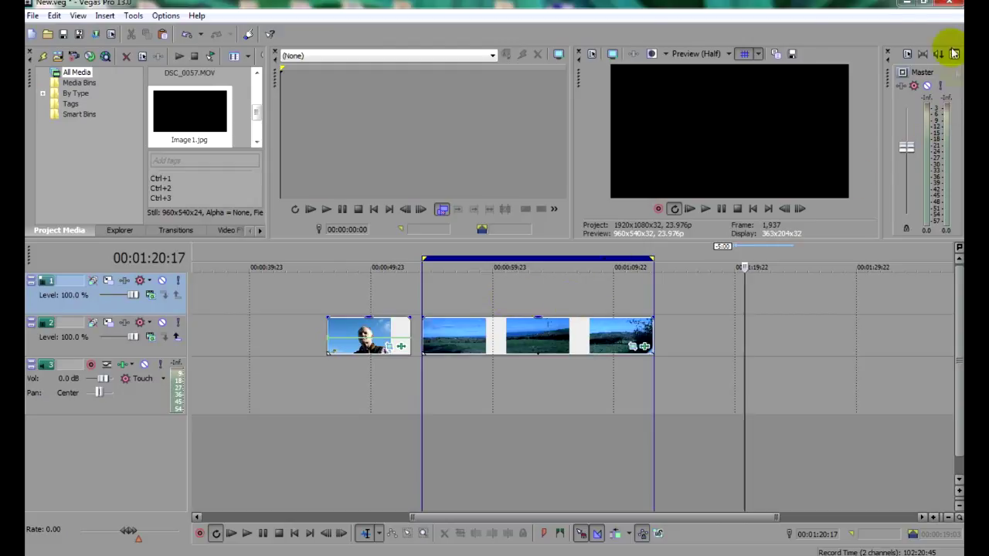
pyautogui.click(925, 5)
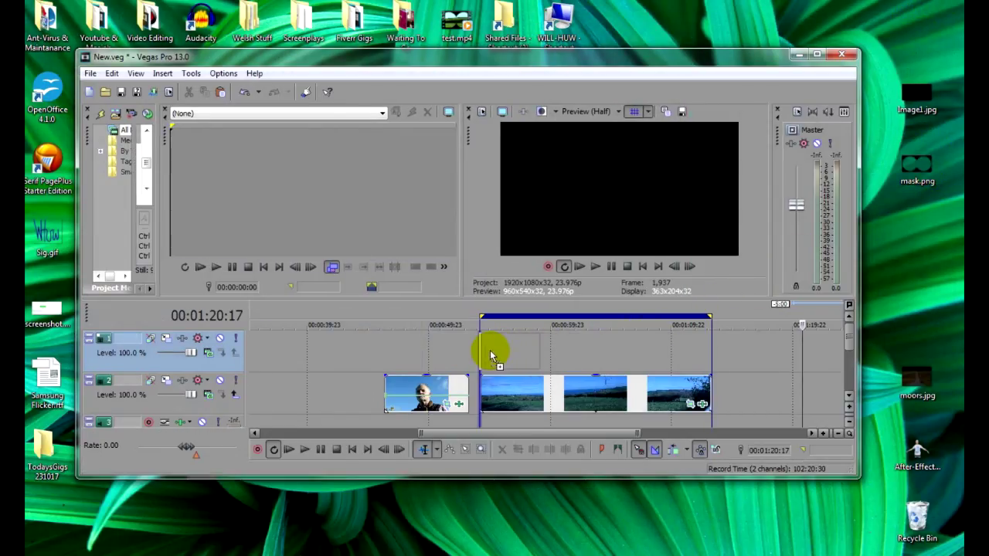
# Step: Place mask.png on the top track over the landscape clips, then maximize Vegas again
pyautogui.moveTo(490, 355); pyautogui.dragTo(705, 357)
pyautogui.click(587, 313)
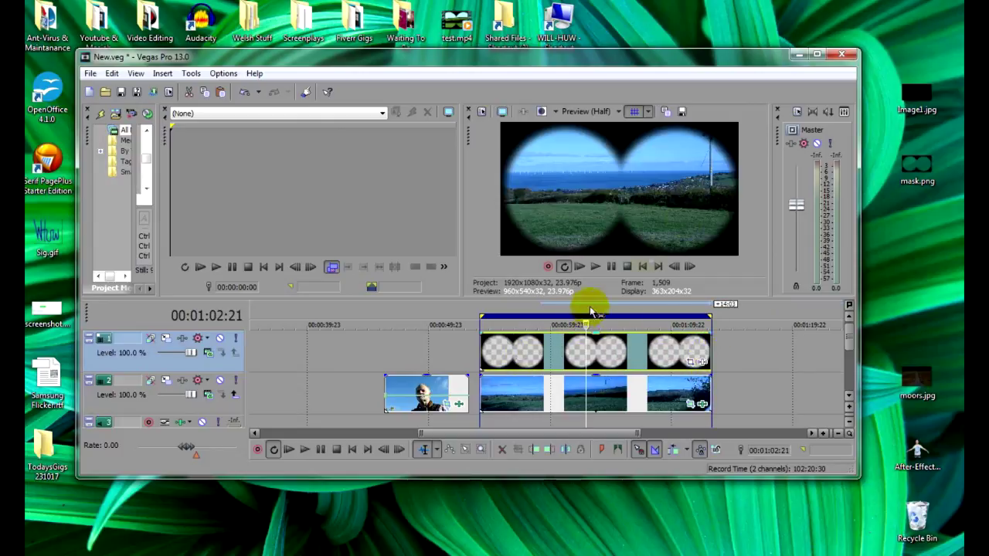
pyautogui.click(817, 56)
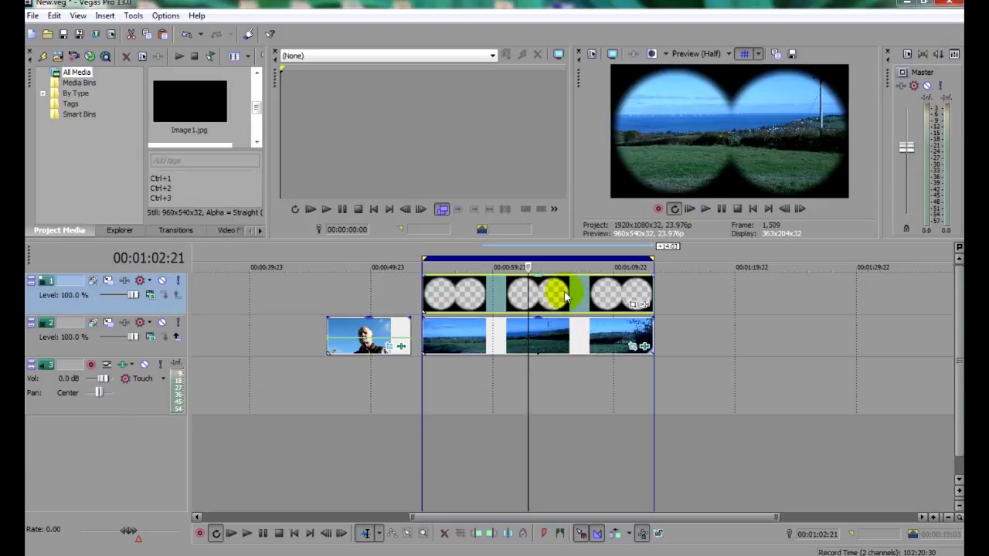